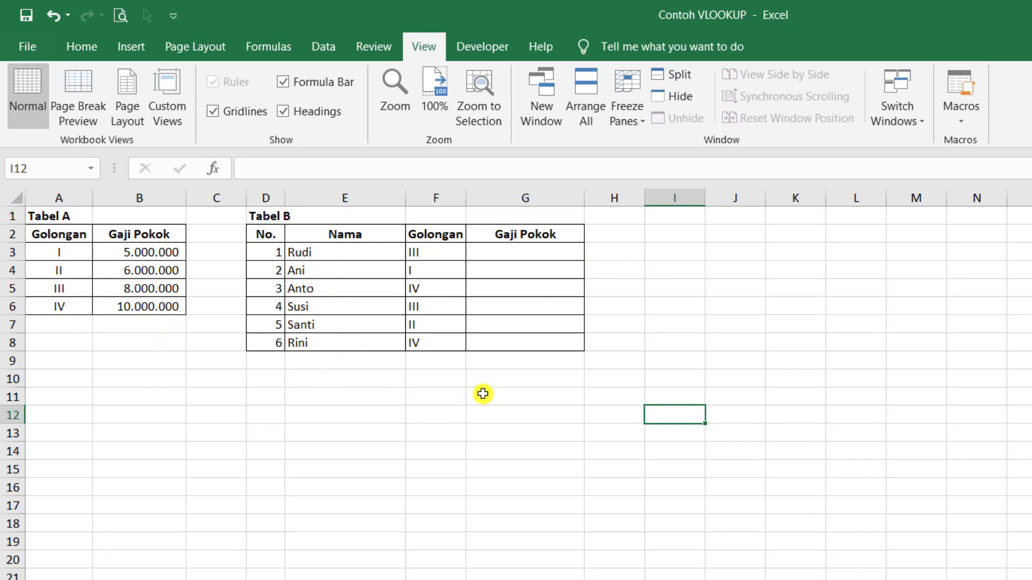
# Begin =vlookup(F3;$A$3:$B$6 in G3, with Tabel A's A3:B6 range made absolute
pyautogui.click(509, 250)
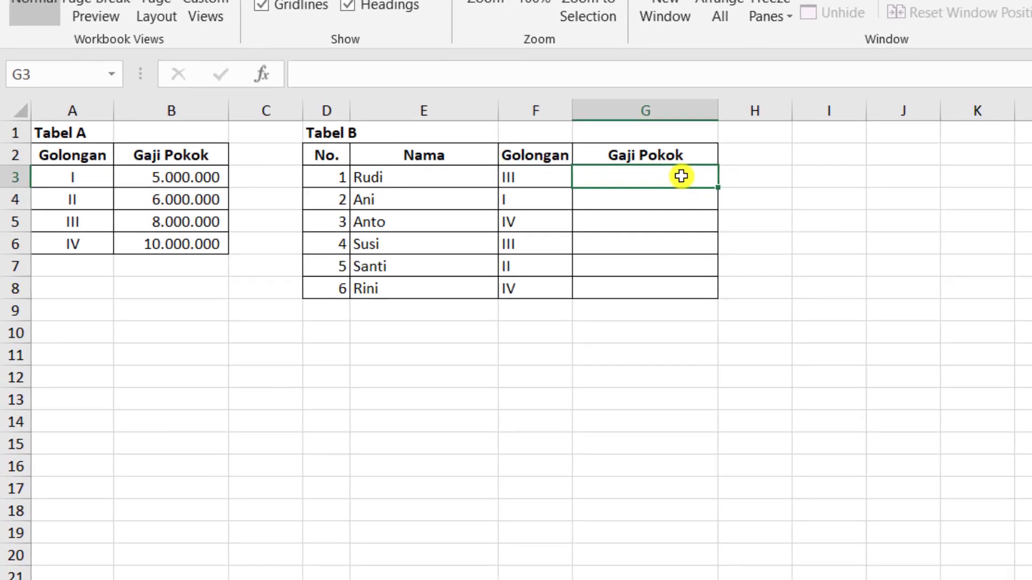
pyautogui.write('=v')
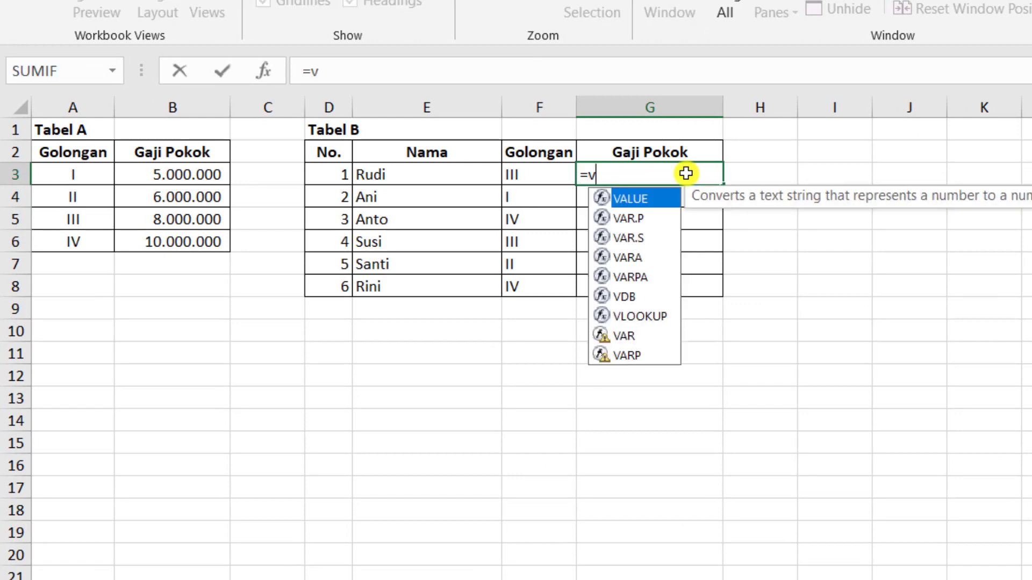
pyautogui.write('looku')
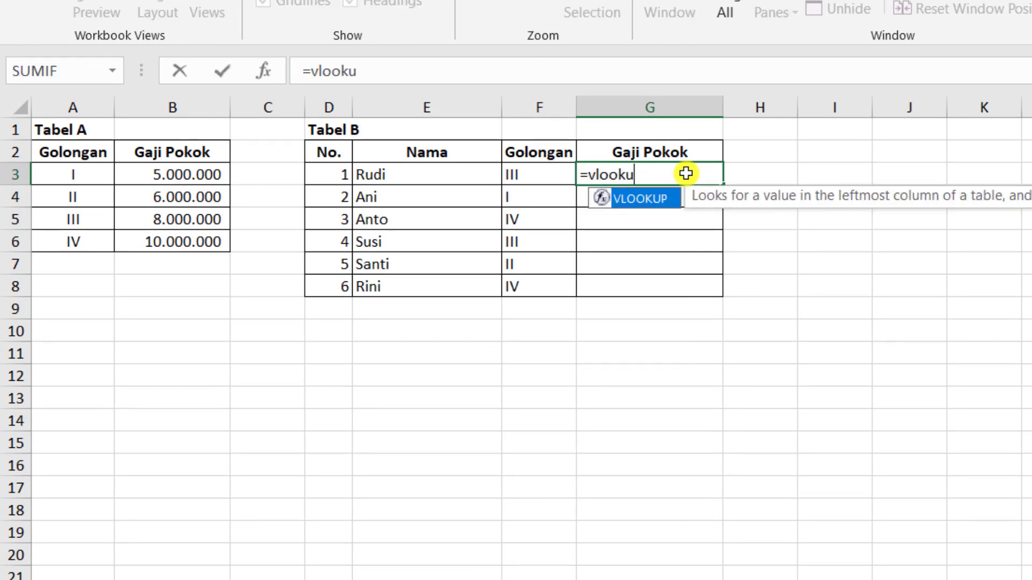
pyautogui.write('p')
pyautogui.write('(')
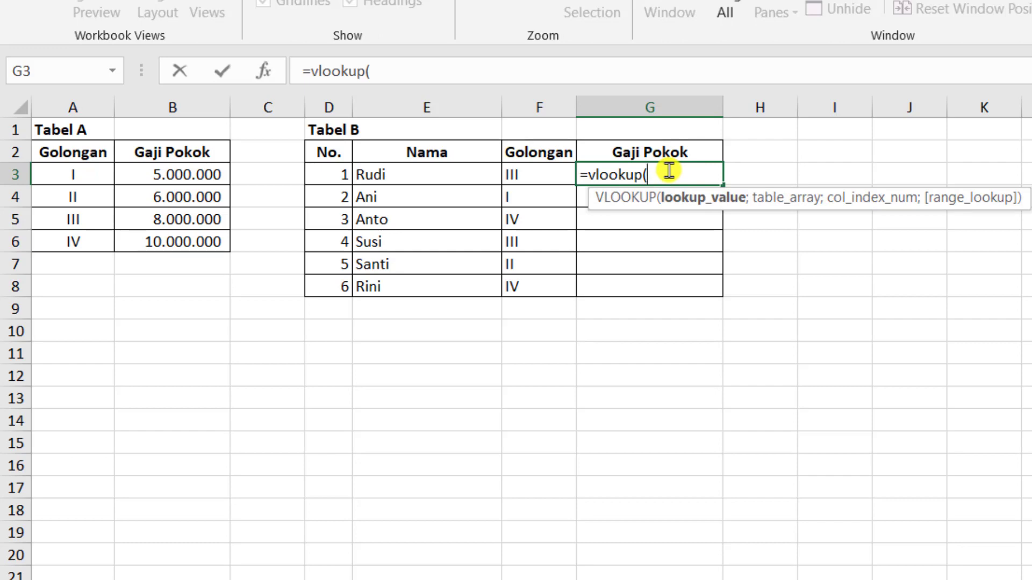
pyautogui.click(555, 171)
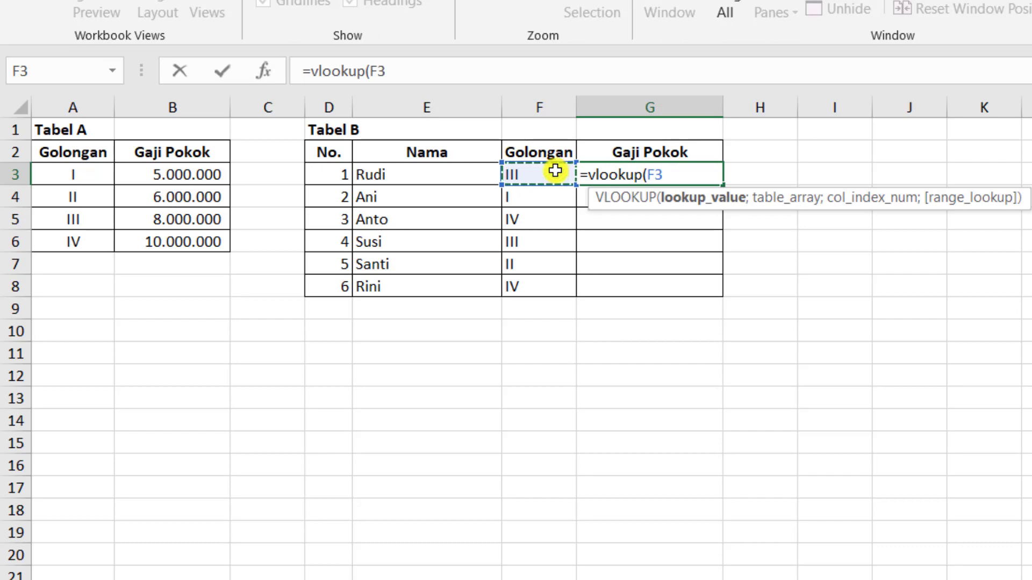
pyautogui.write(';')
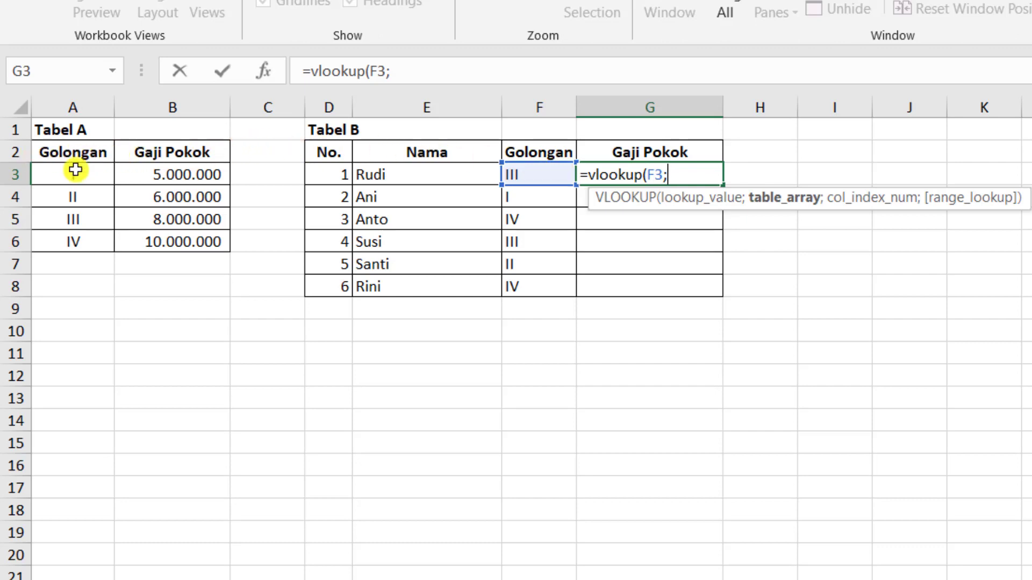
pyautogui.moveTo(75, 170); pyautogui.dragTo(153, 243)
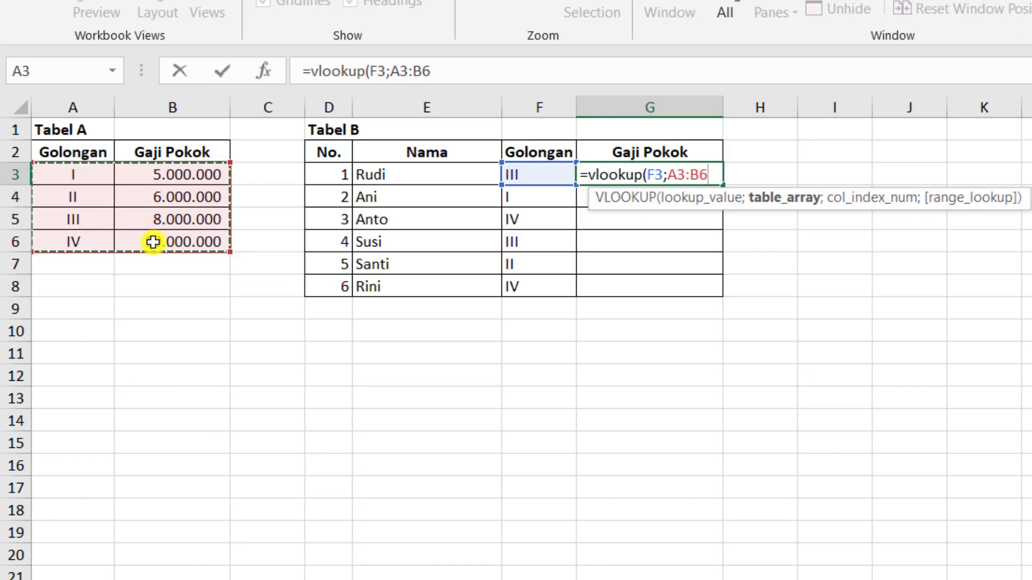
pyautogui.press('F4')
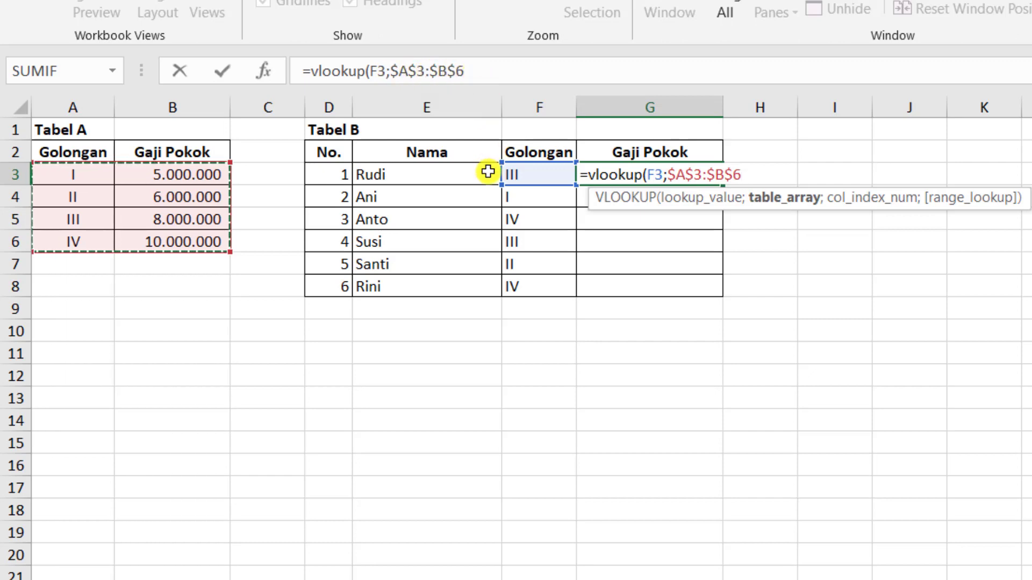
# Finish G3 as =vlookup(F3;$A$3:$B$6;2;false) so Rudi's salary shows 8.000.000
pyautogui.write(';')
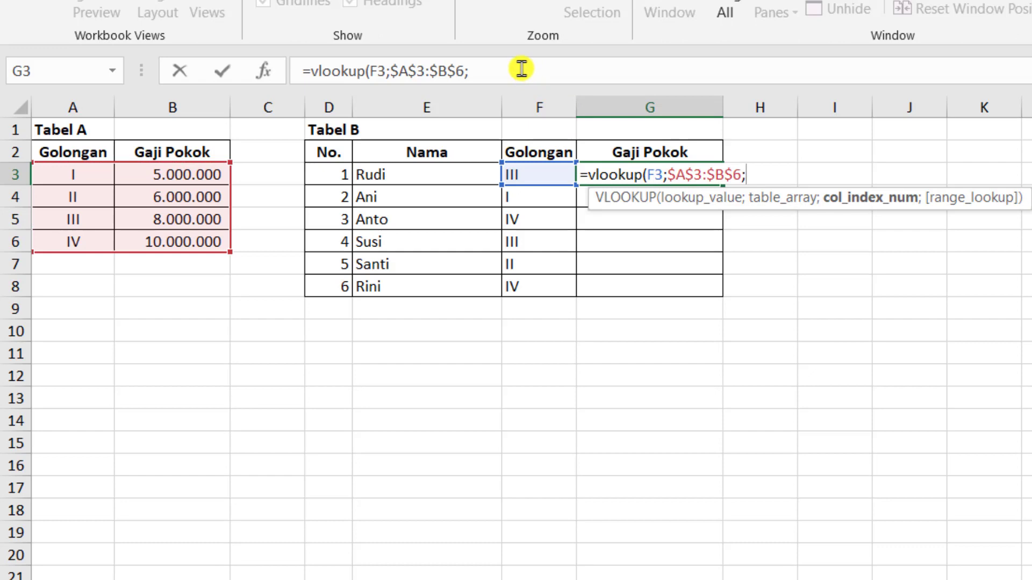
pyautogui.write('2')
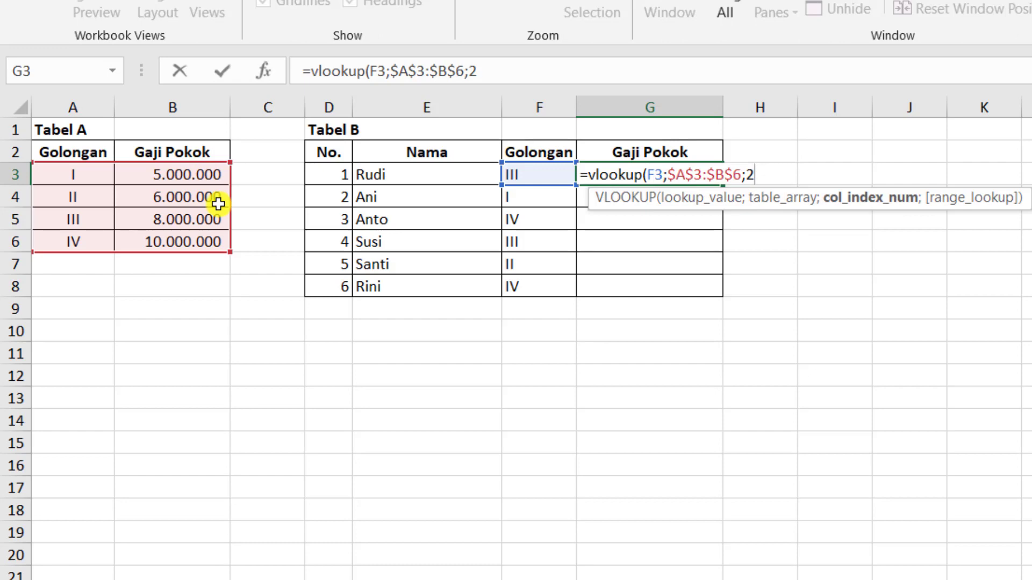
pyautogui.write(';')
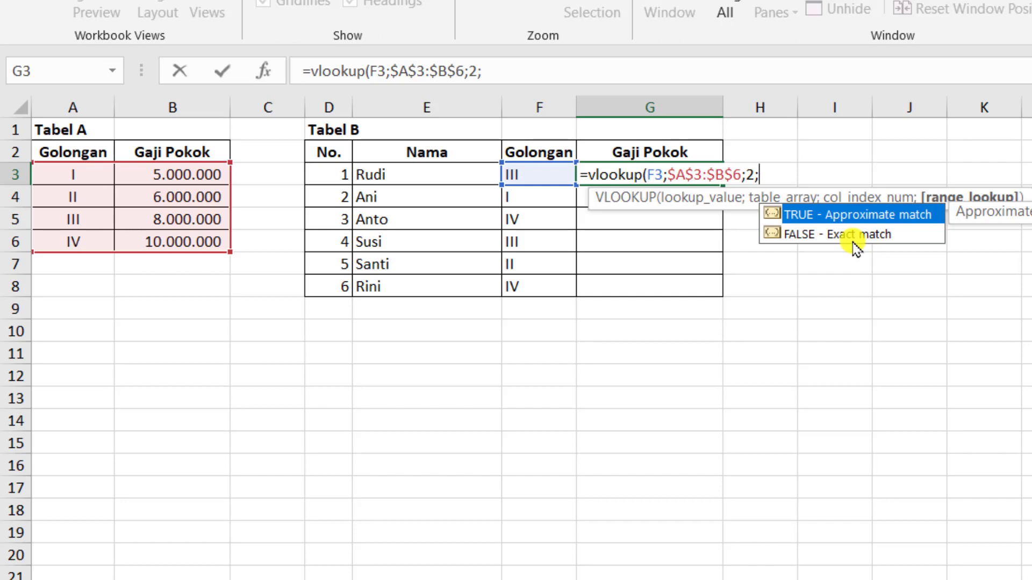
pyautogui.write('false')
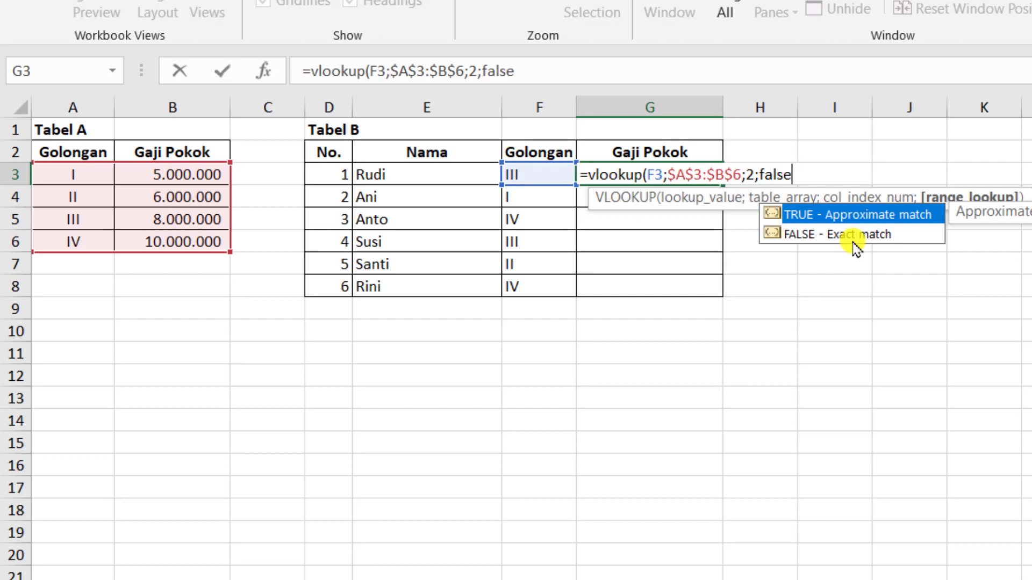
pyautogui.write(')')
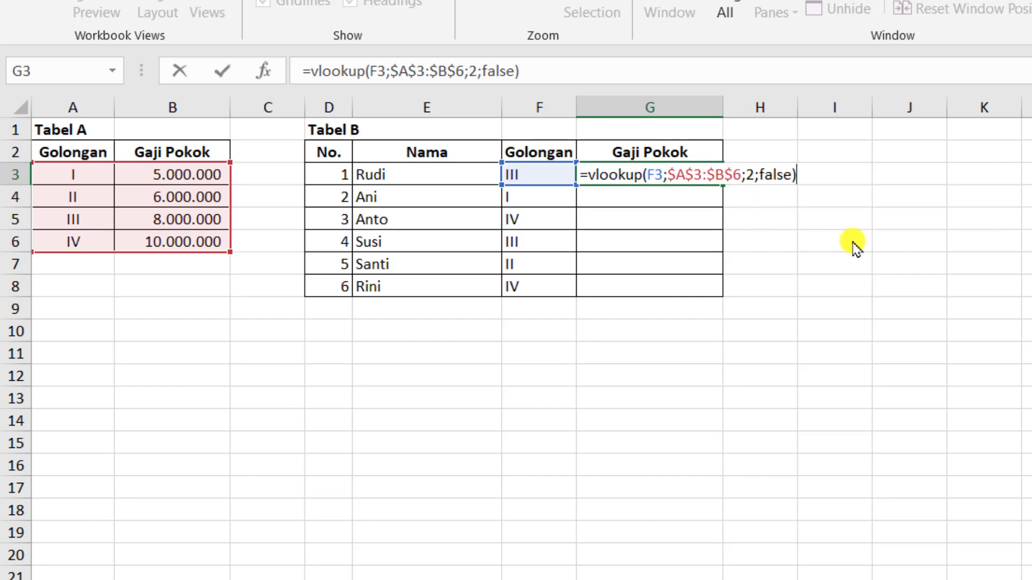
pyautogui.press('Return')
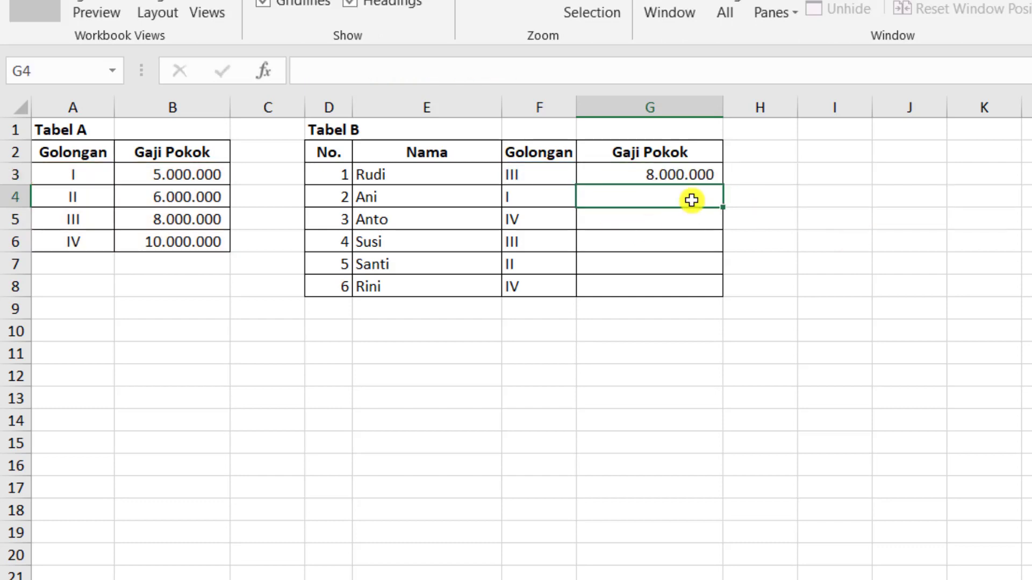
pyautogui.click(713, 174)
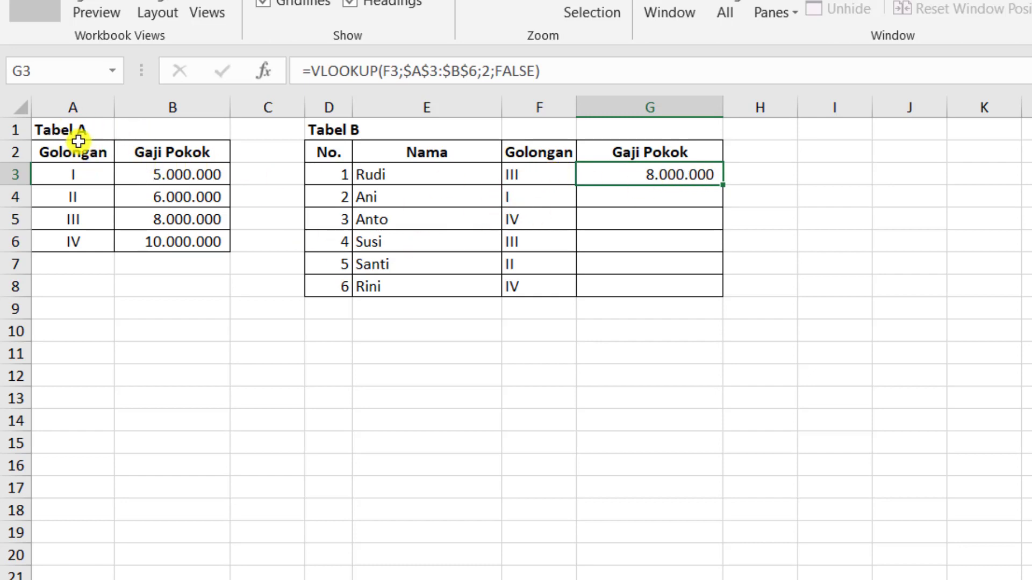
pyautogui.click(89, 219)
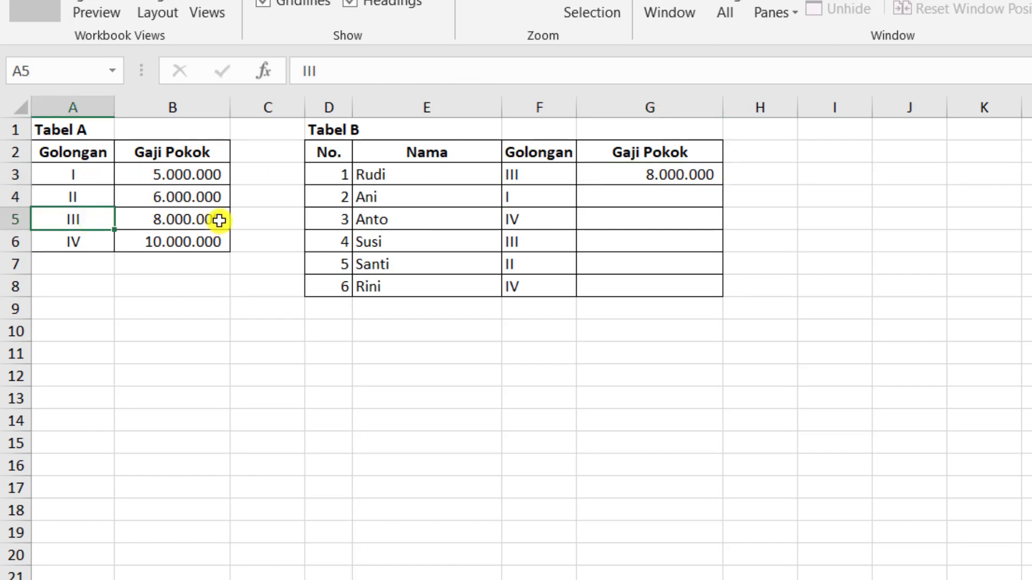
pyautogui.click(219, 220)
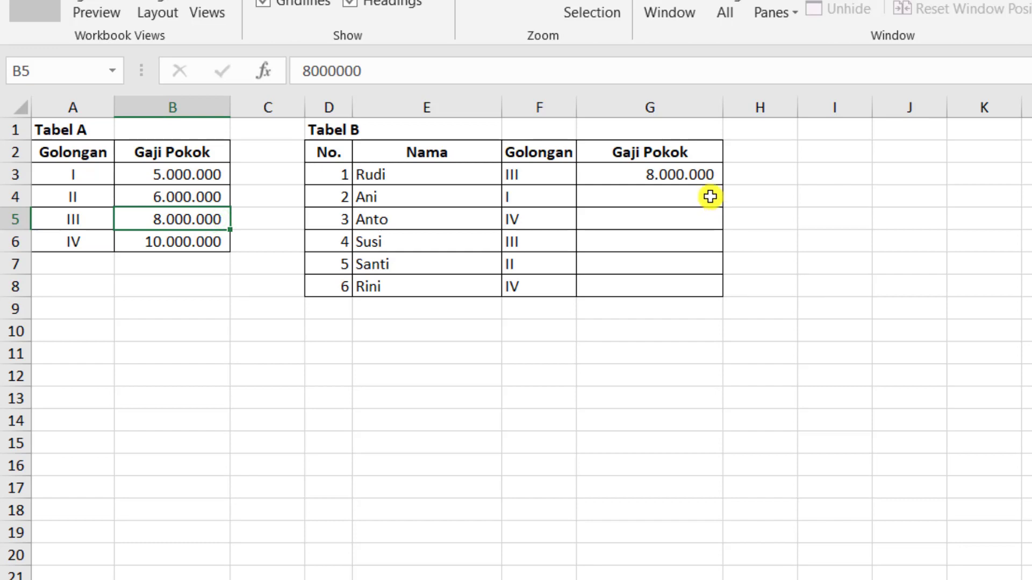
pyautogui.click(710, 197)
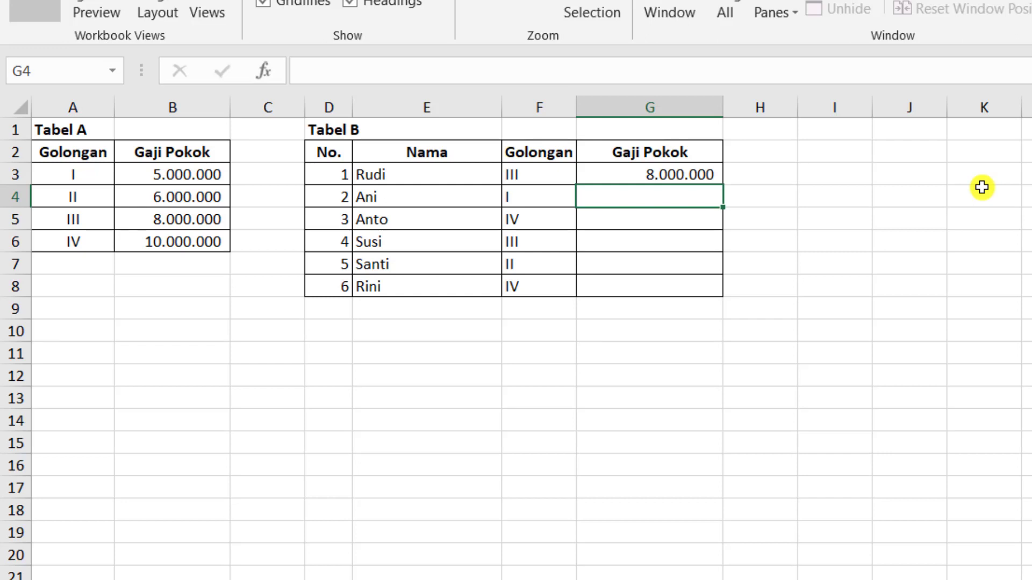
# Enter =vlookup(F4;$A$3:$B$6;2;false) in G4, giving Ani's Gaji Pokok of 5.000.000
pyautogui.write('=')
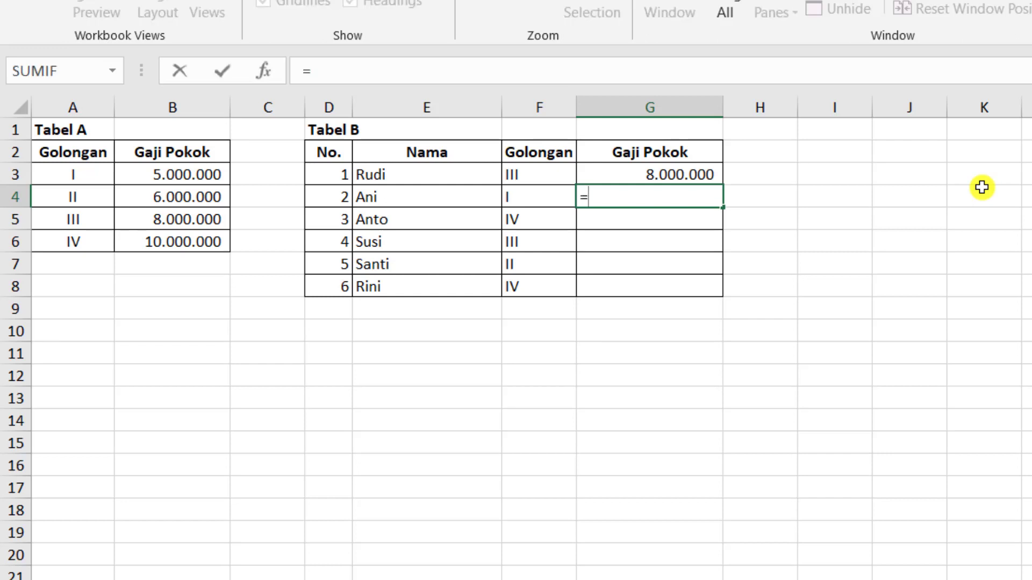
pyautogui.write('vlookup')
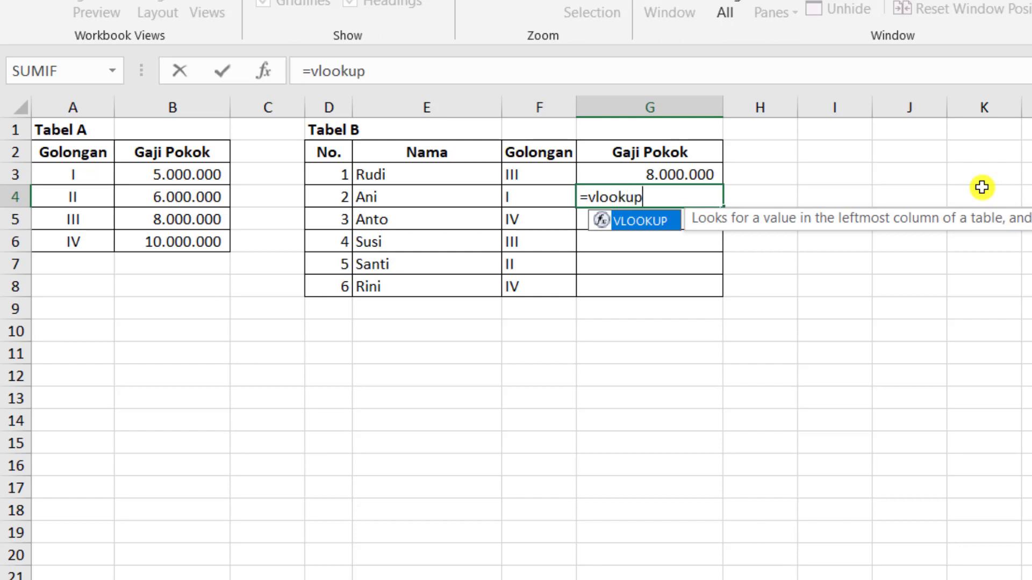
pyautogui.write('(')
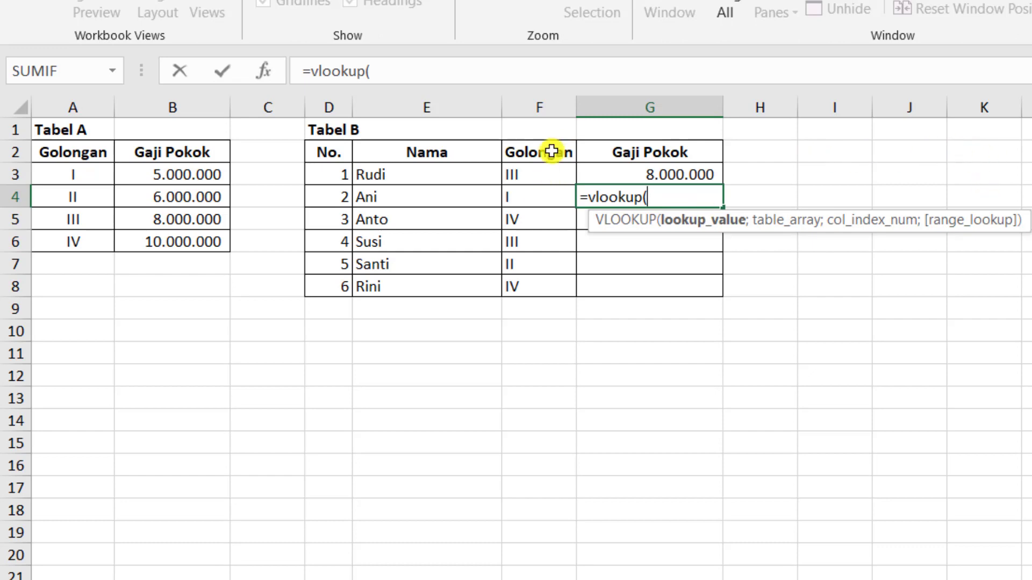
pyautogui.click(543, 199)
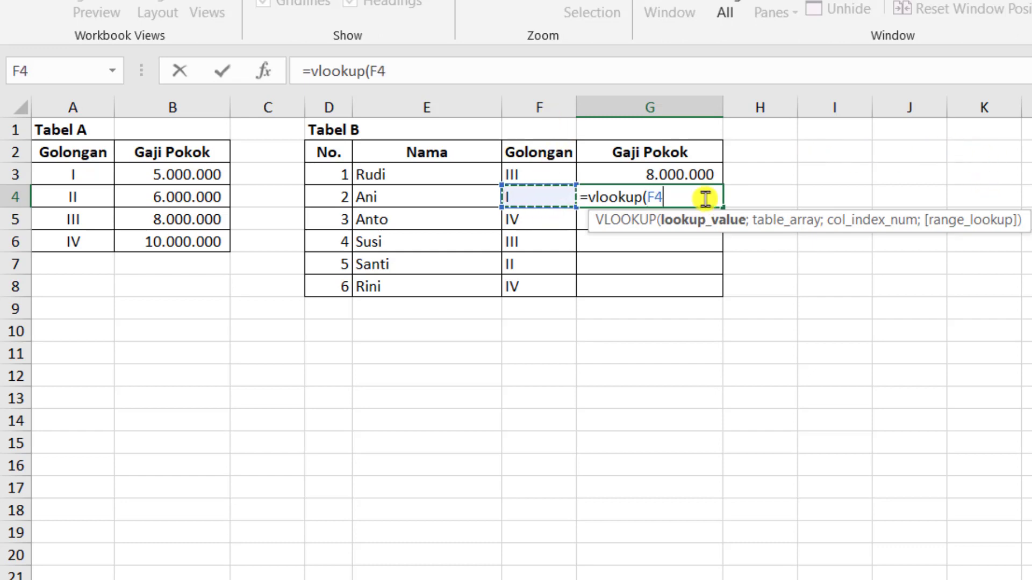
pyautogui.write(';')
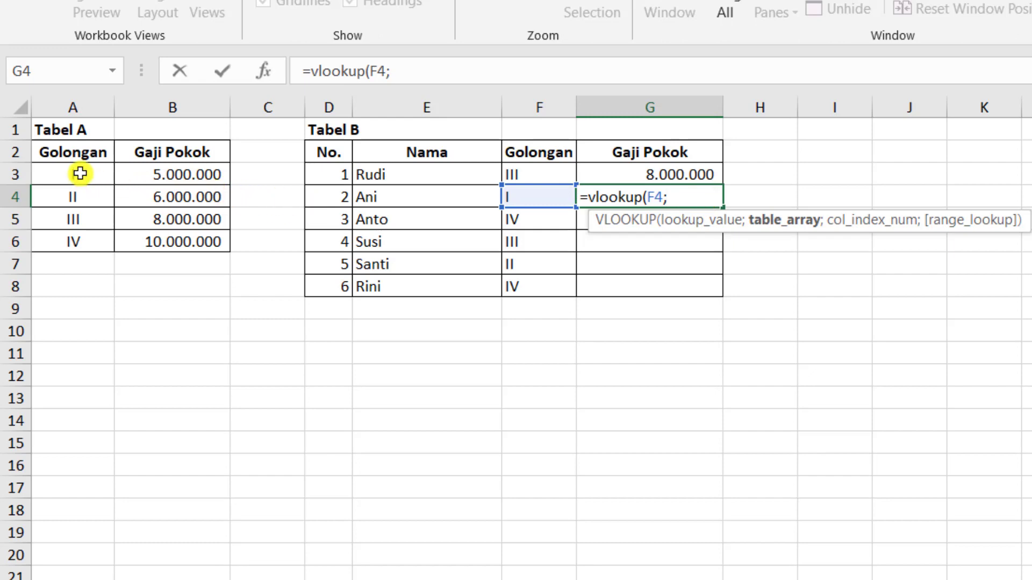
pyautogui.moveTo(80, 174); pyautogui.dragTo(193, 242)
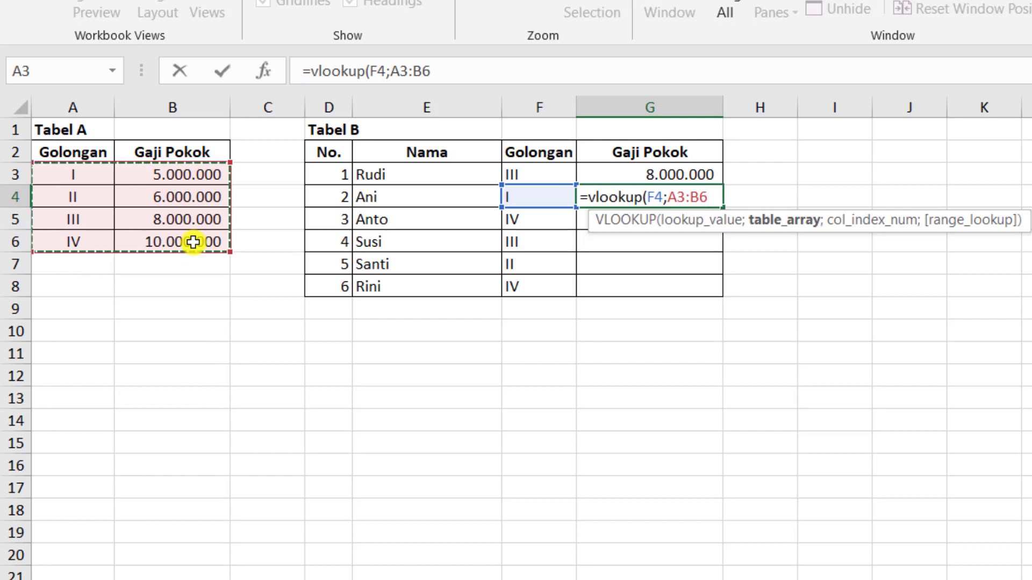
pyautogui.press('F4')
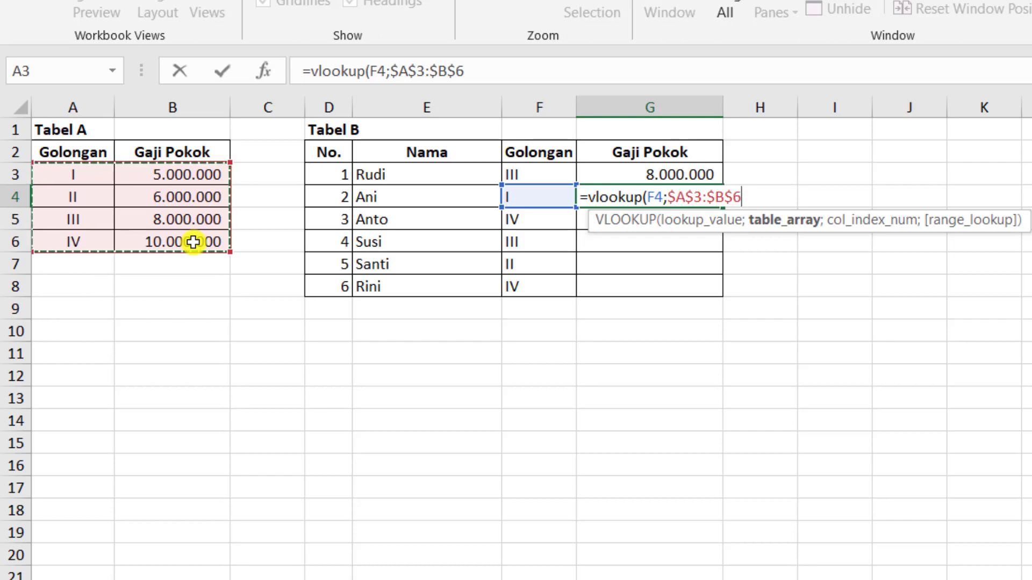
pyautogui.write(';')
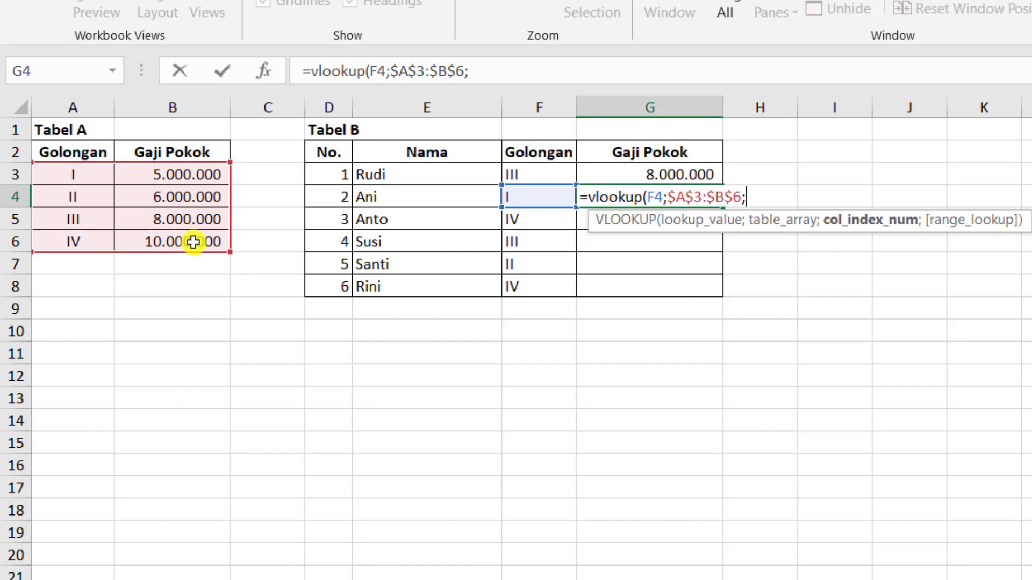
pyautogui.write('2')
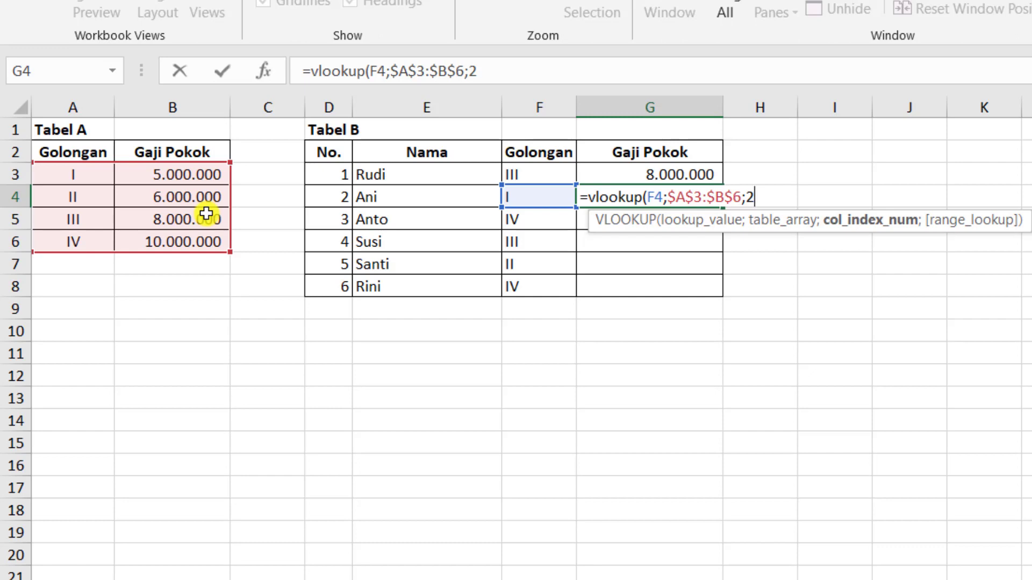
pyautogui.write(';false')
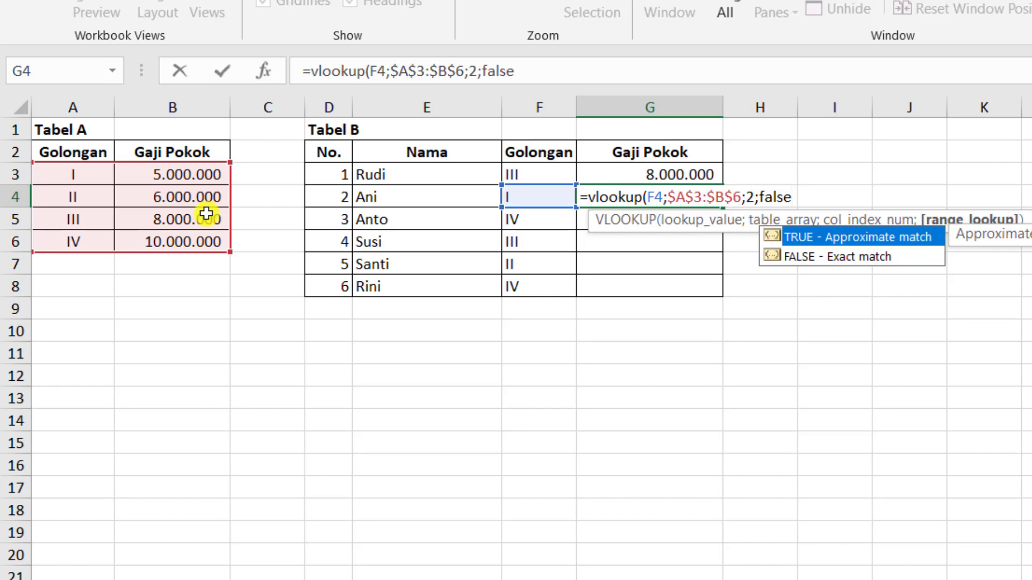
pyautogui.write(')')
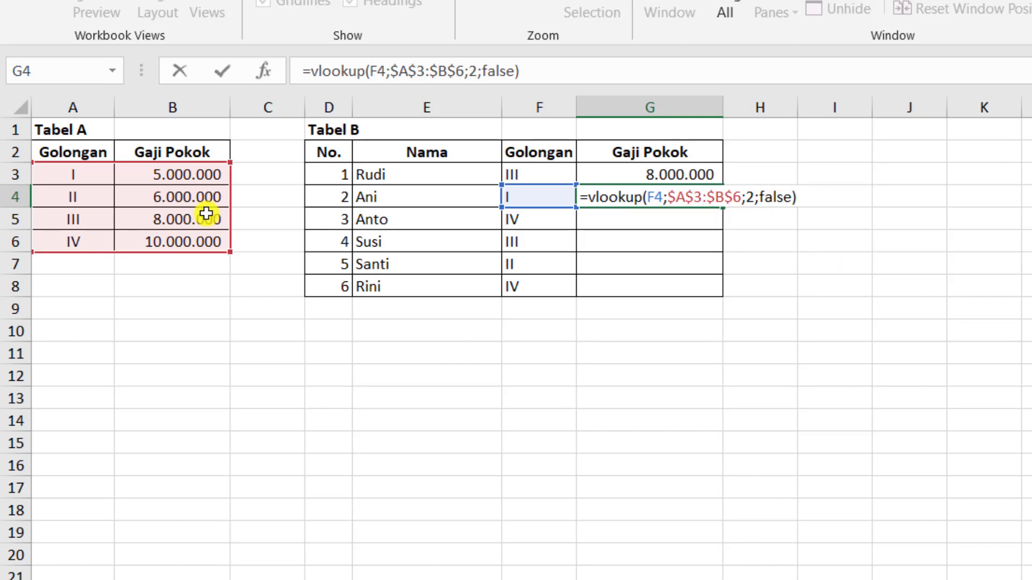
pyautogui.press('Return')
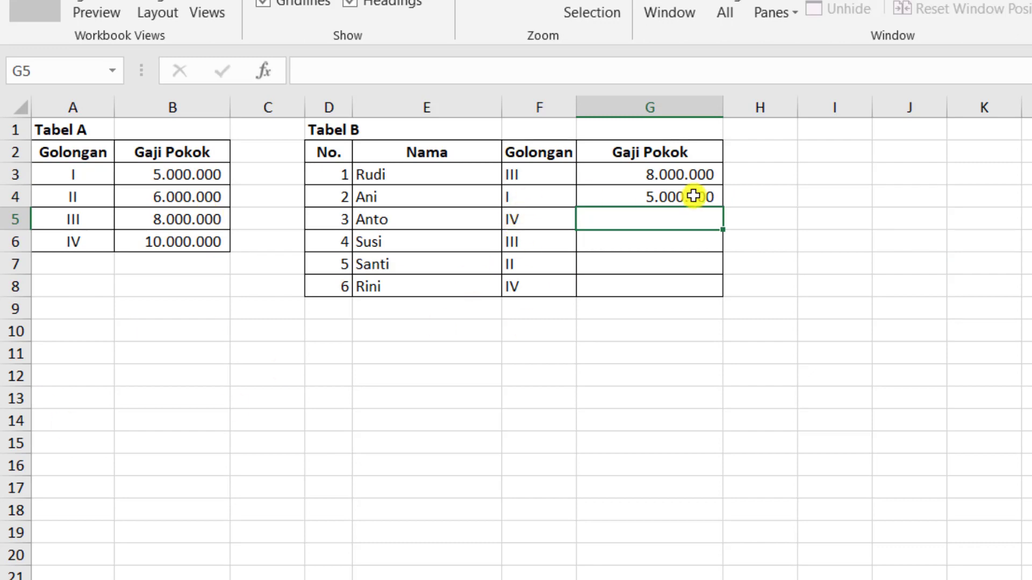
pyautogui.click(109, 178)
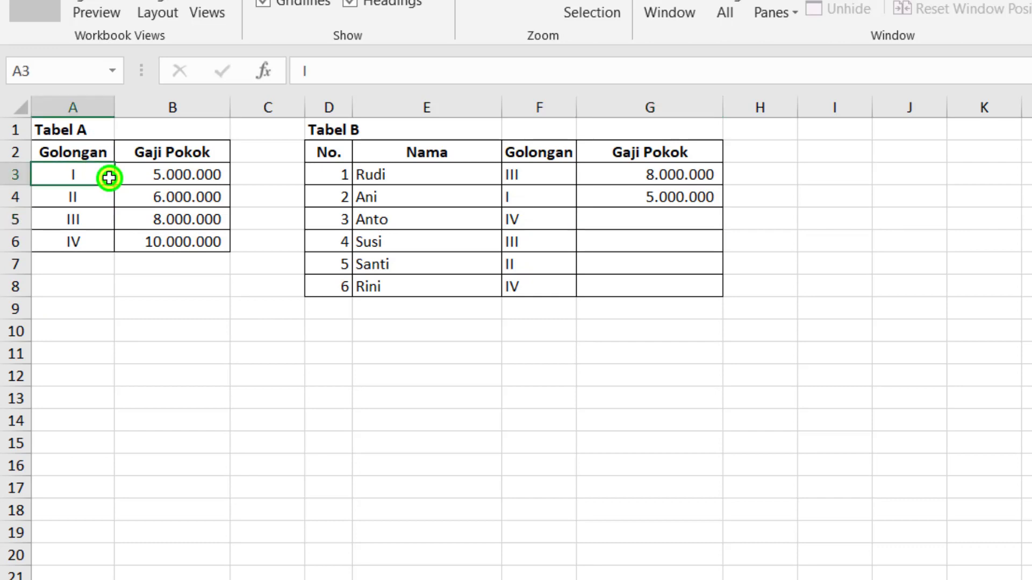
pyautogui.click(206, 177)
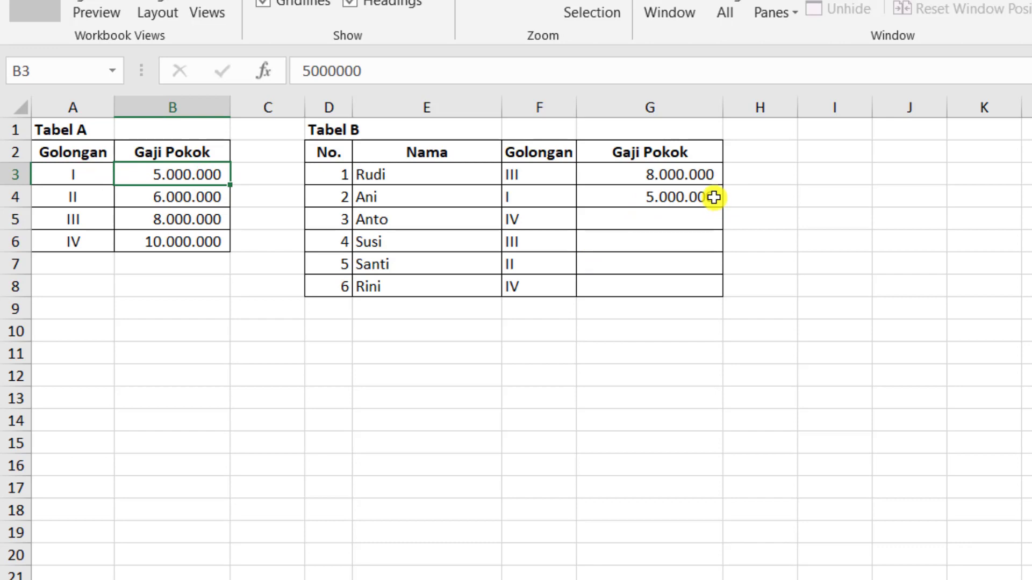
pyautogui.click(713, 195)
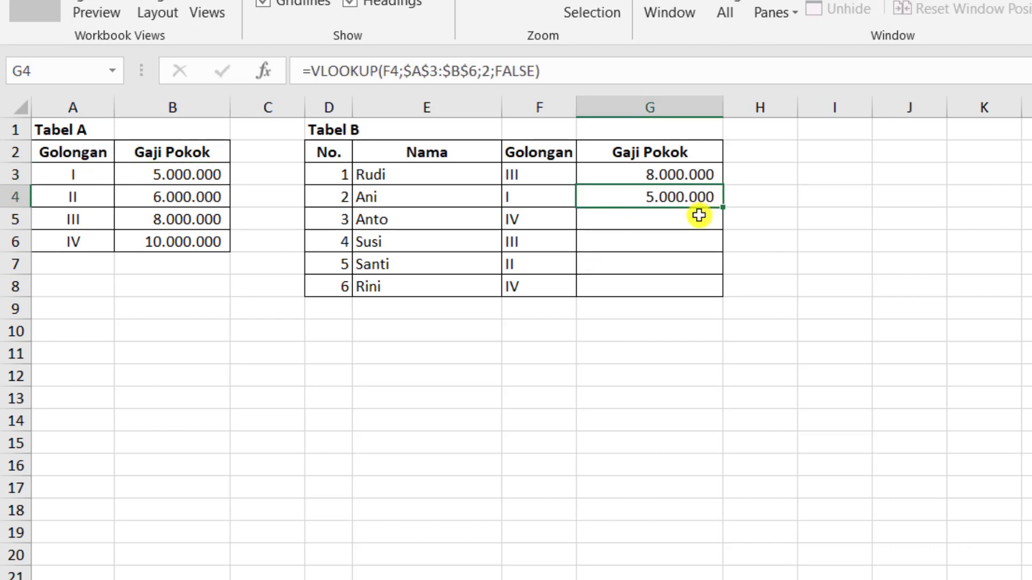
# Copy G4's lookup formula into G5:G8, yielding 10.000.000, 8.000.000, 6.000.000 and 10.000.000
pyautogui.rightClick(698, 199)
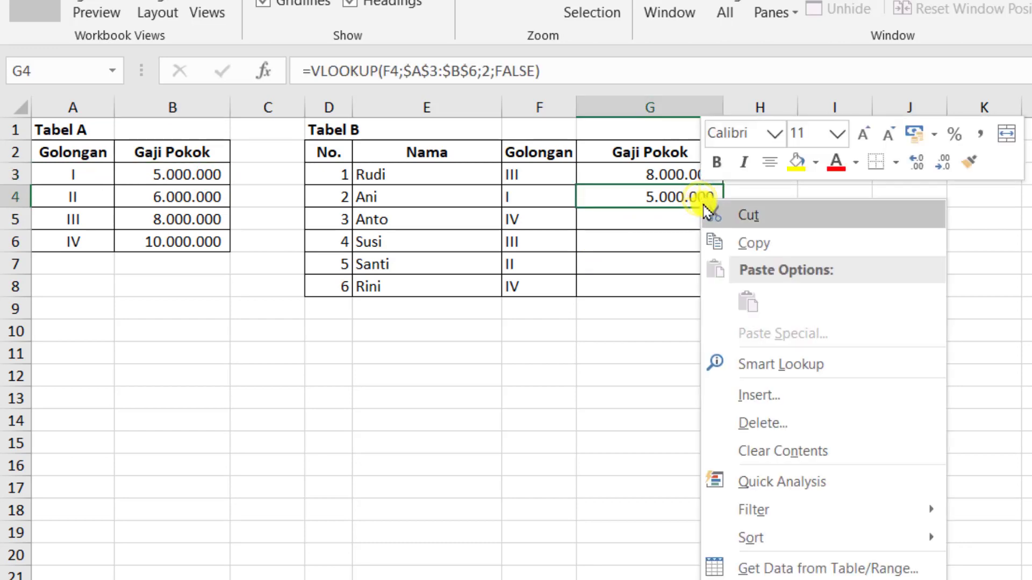
pyautogui.click(721, 237)
pyautogui.moveTo(704, 215); pyautogui.dragTo(700, 286)
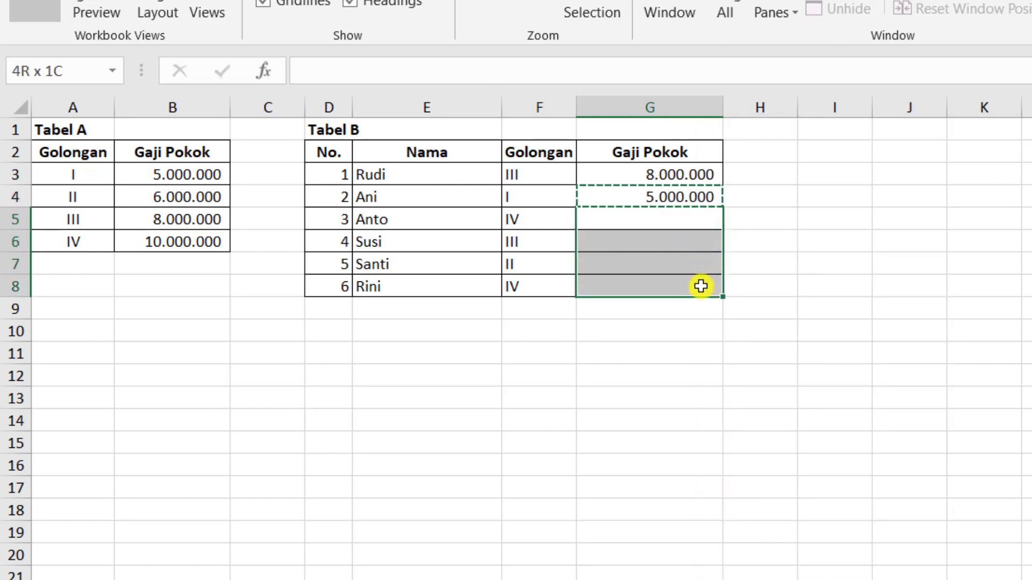
pyautogui.rightClick(696, 245)
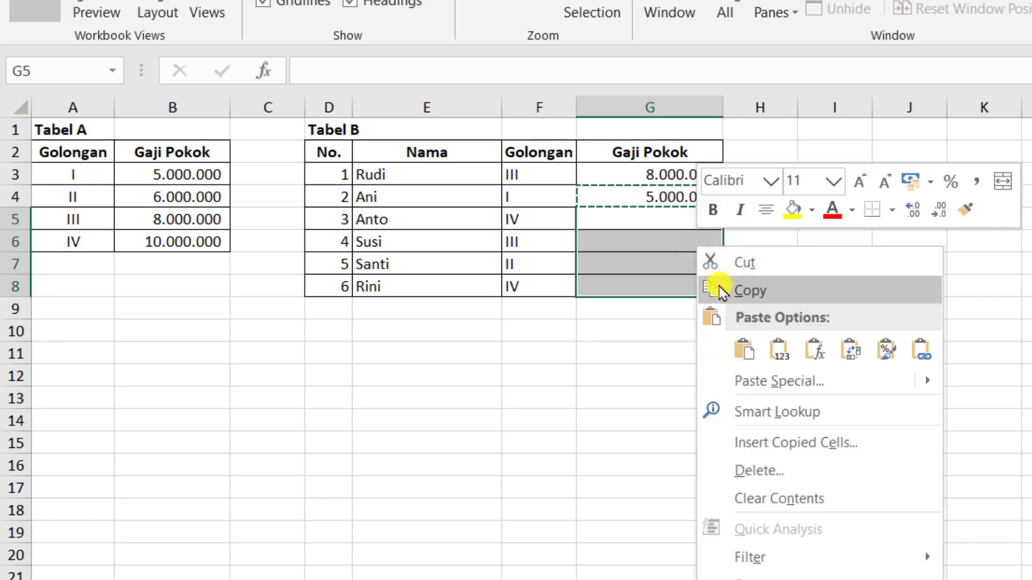
pyautogui.click(739, 350)
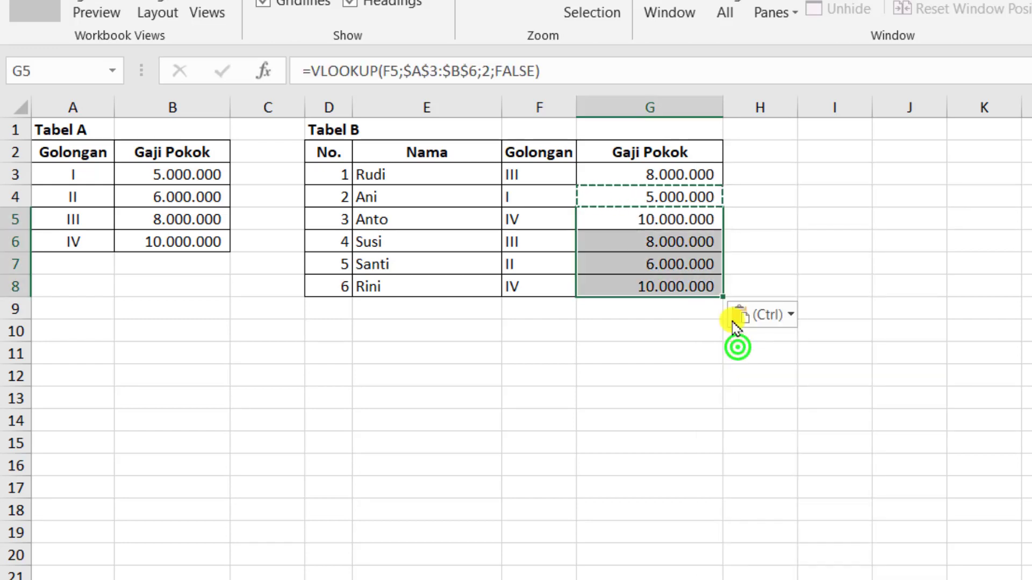